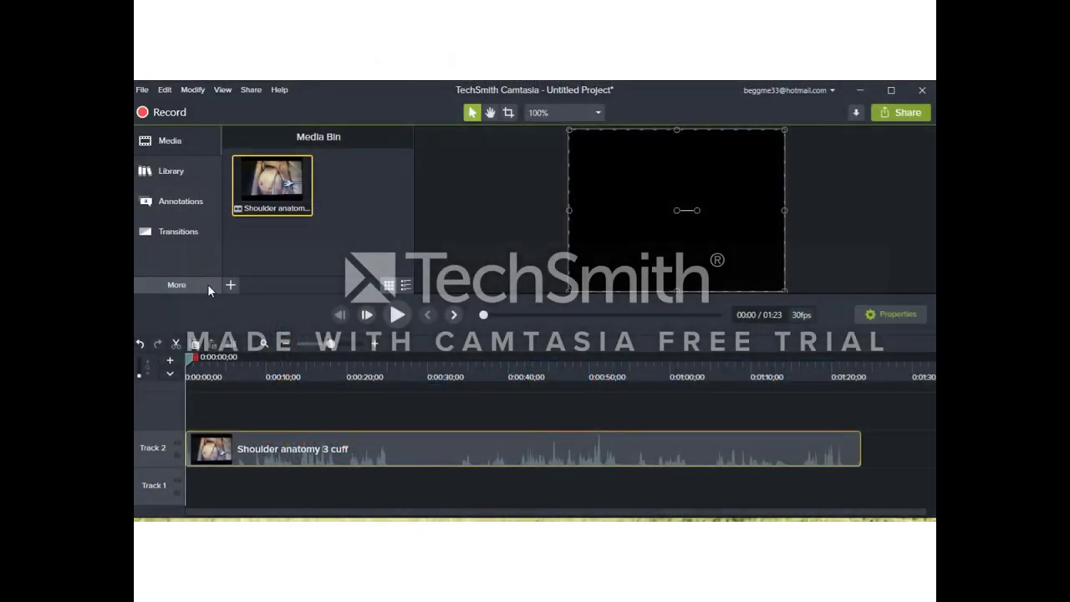
Step: Open Interactivity and move the playhead to about 0:05 to place Quiz 1
left_click(207, 284)
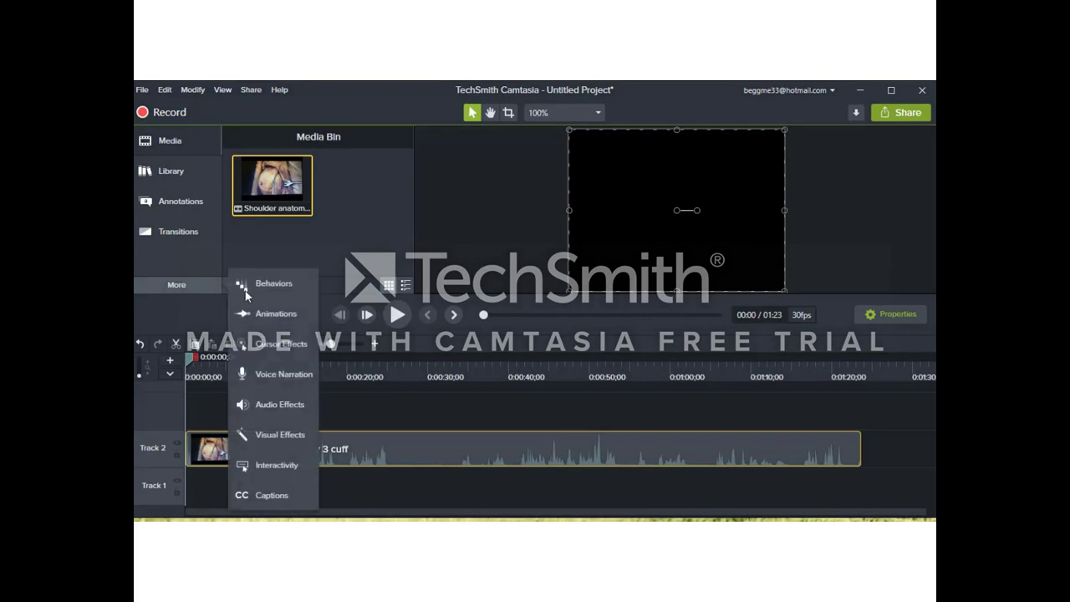
left_click(284, 464)
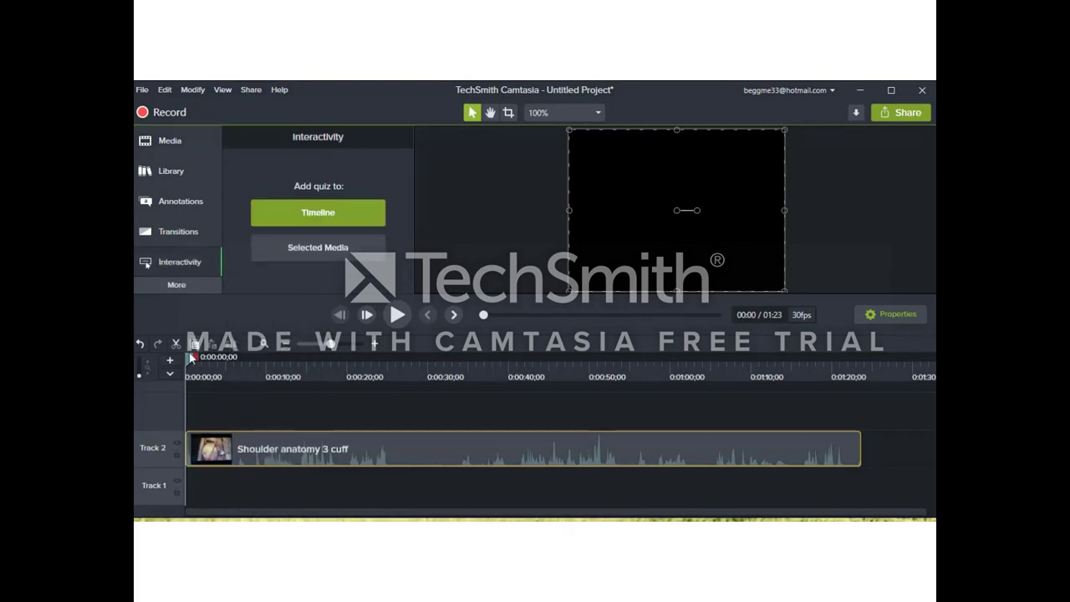
left_click_drag(190, 361, 237, 373)
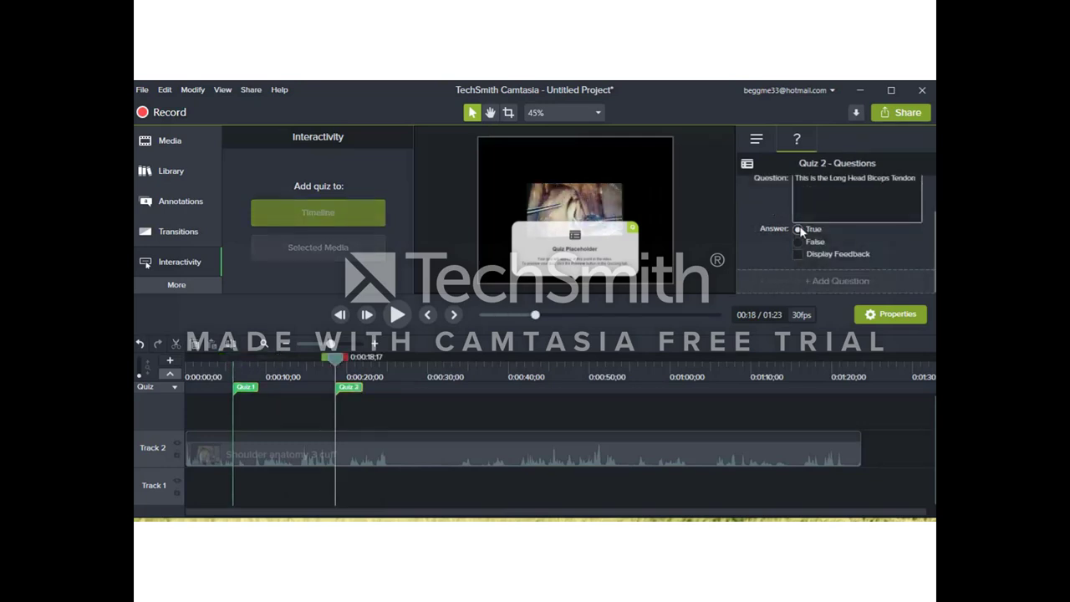
Step: Mark True as correct and add feedback 'Awesome!!!' and 'Lets teview that again'
left_click(798, 229)
left_click(798, 253)
scroll(809, 250, "down", 1)
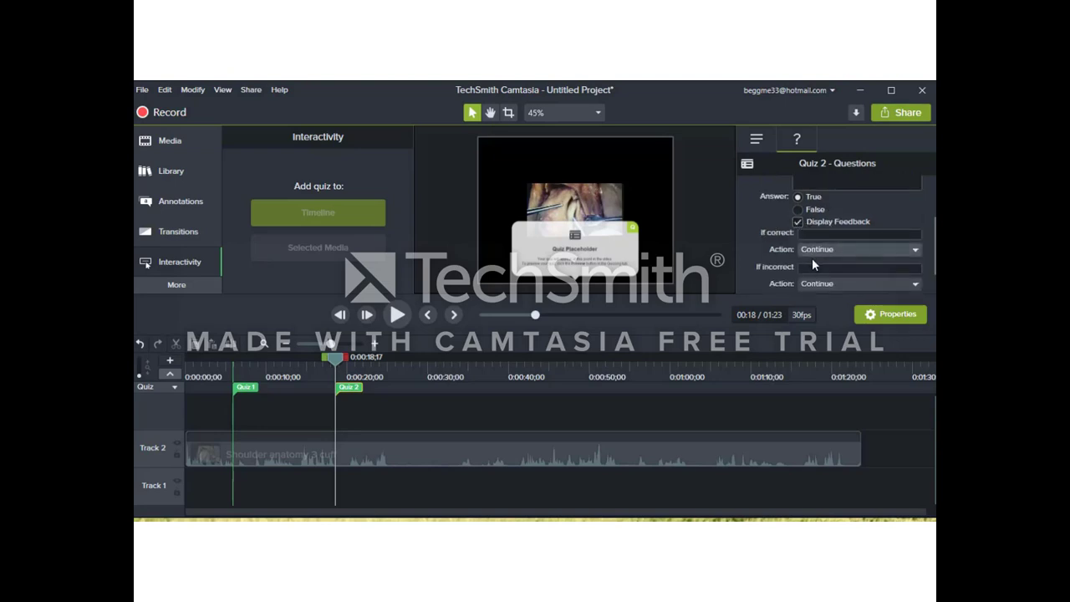
left_click(820, 235)
type("A")
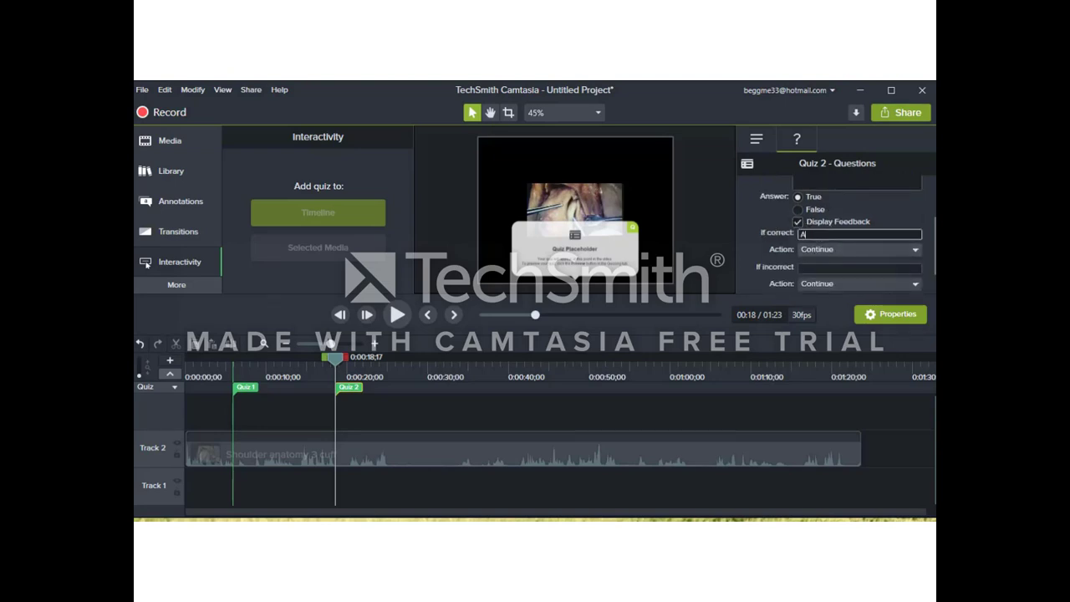
type("wesome!!!")
left_click(823, 268)
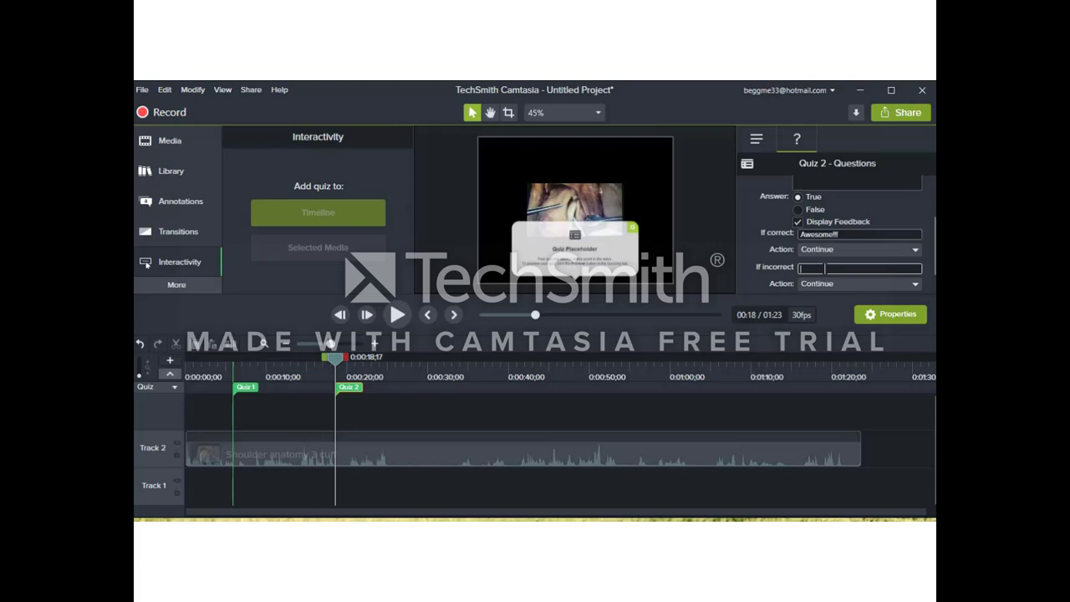
type("Lets t")
type("eview that again")
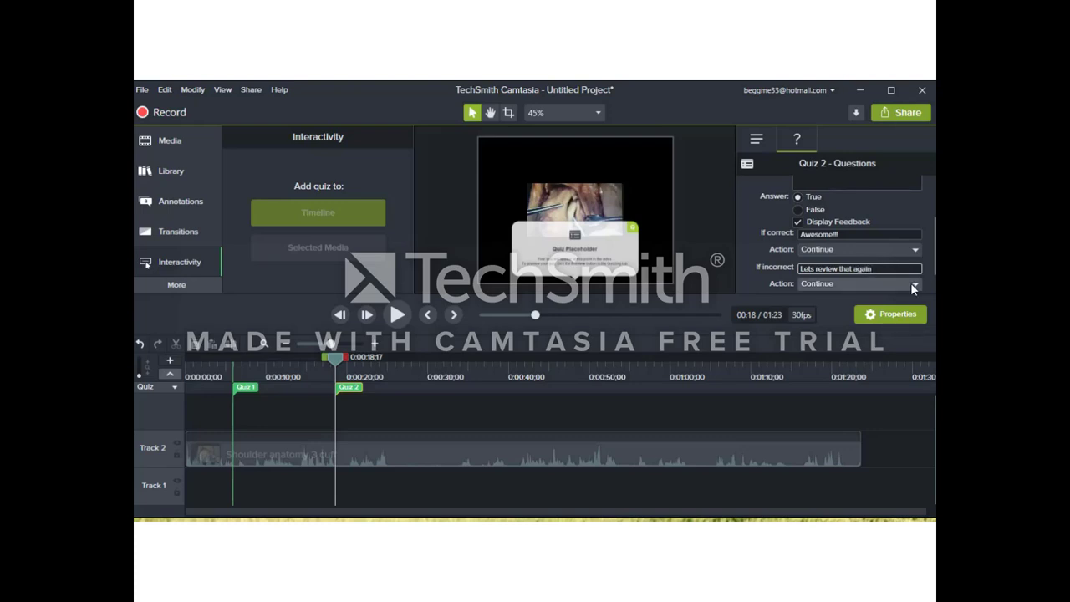
Step: Set wrong answers to Jump to Time 0:17:20
left_click(874, 285)
left_click(874, 330)
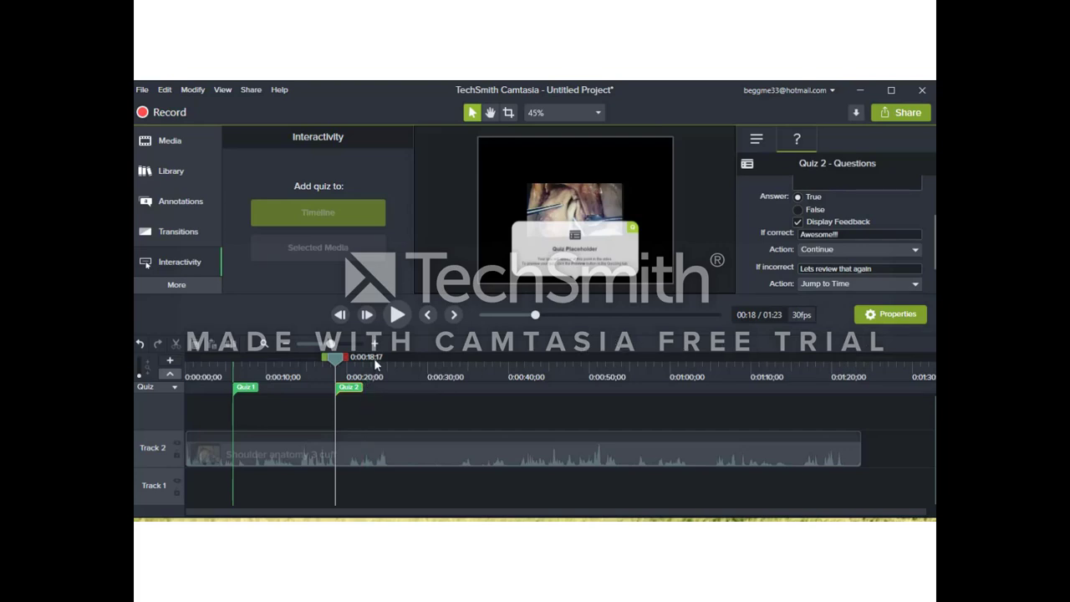
scroll(859, 253, "down", 2)
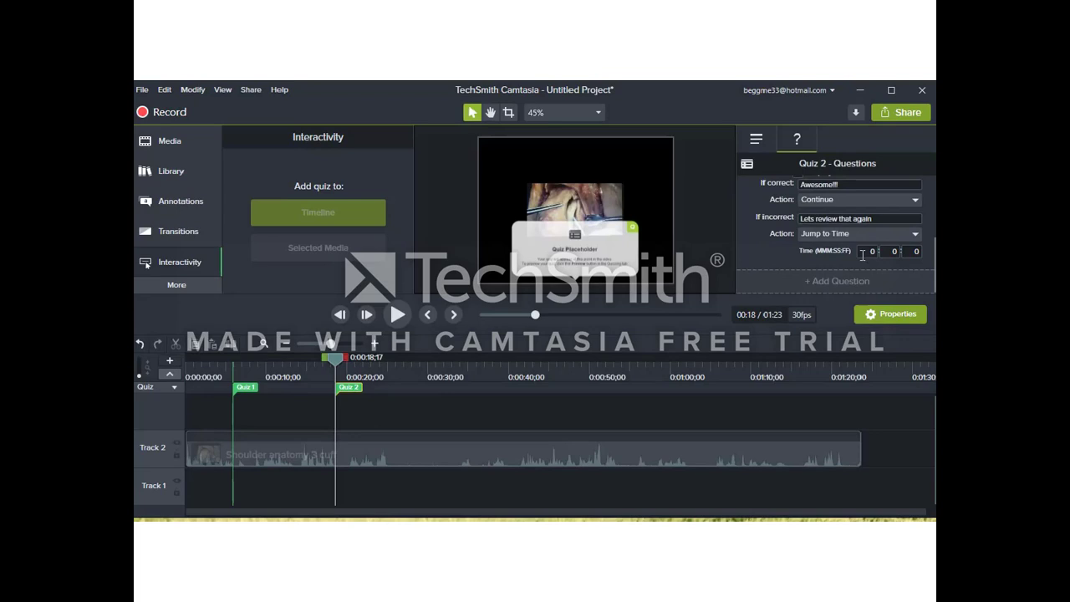
left_click(891, 251)
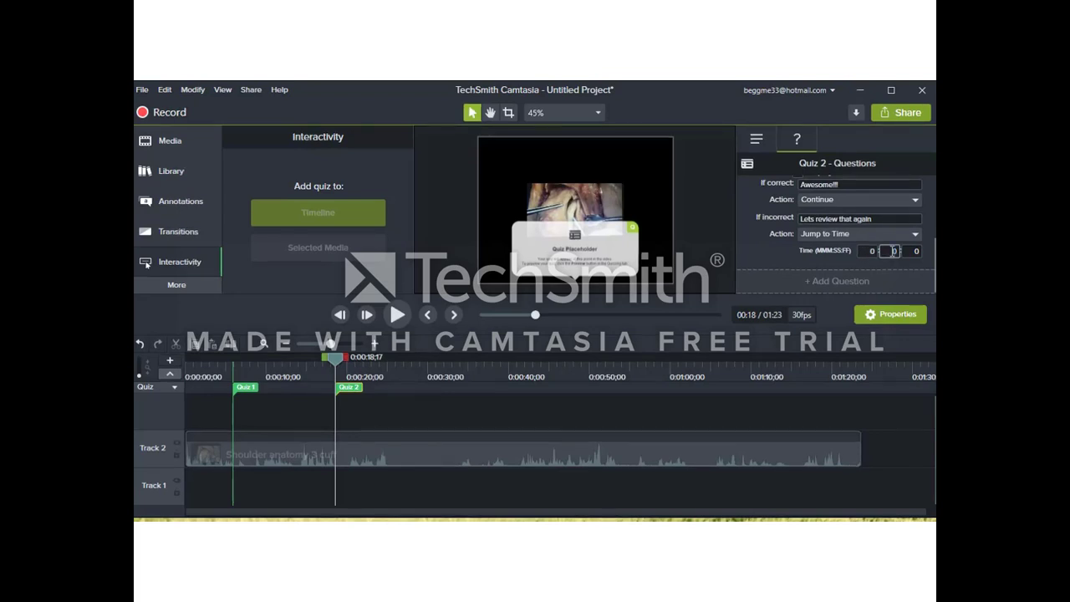
type("17")
key("Tab")
type("30")
key("BackSpace")
key("BackSpace")
type("20")
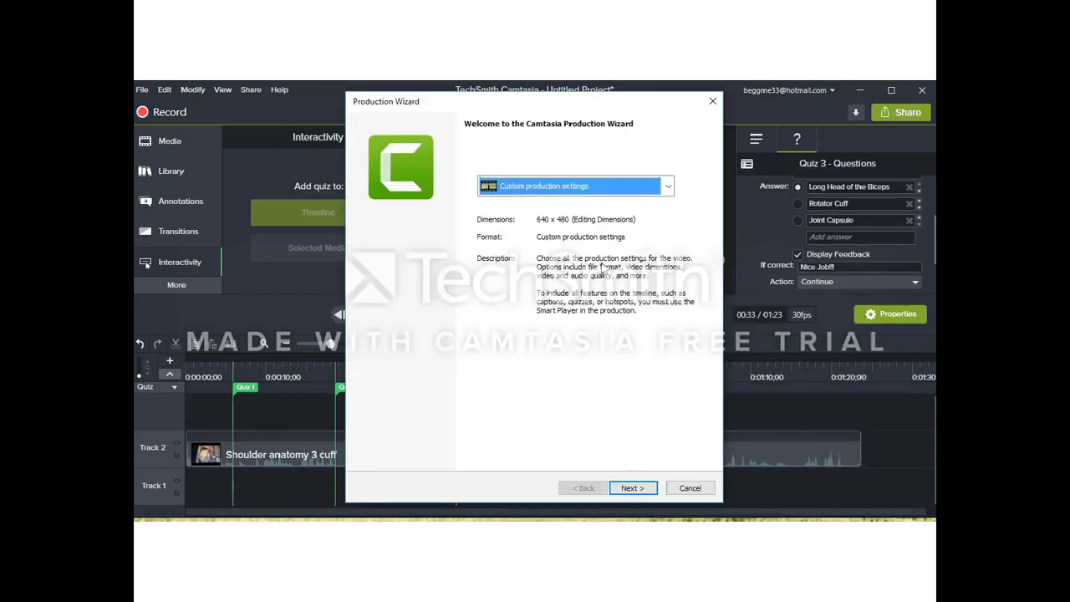
Step: Keep MP4 - Smart Player (HTML5) with default player options and advance to Video Options
left_click(633, 488)
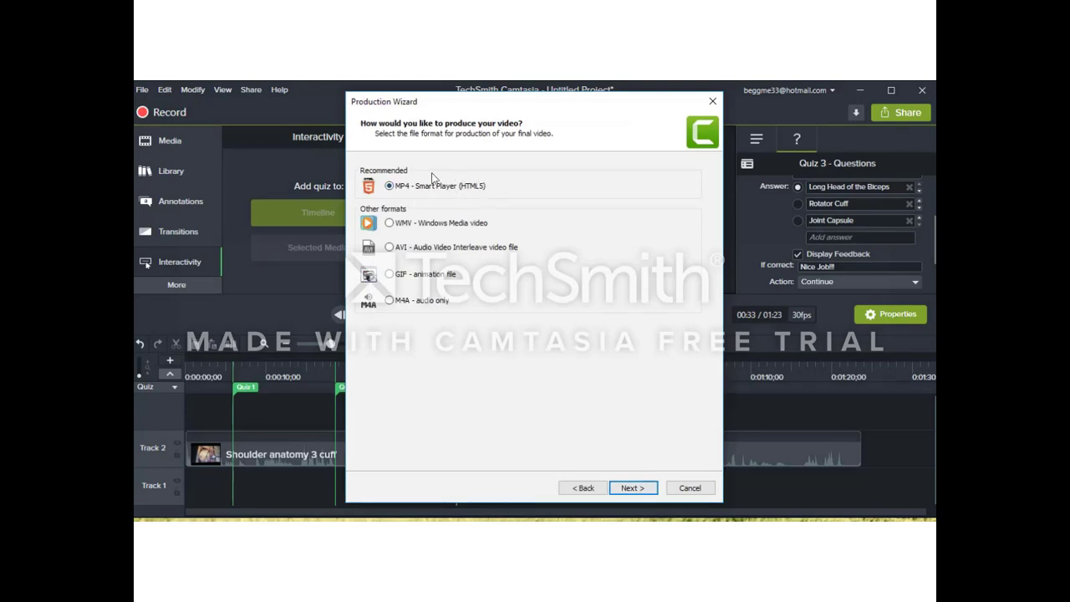
left_click(633, 489)
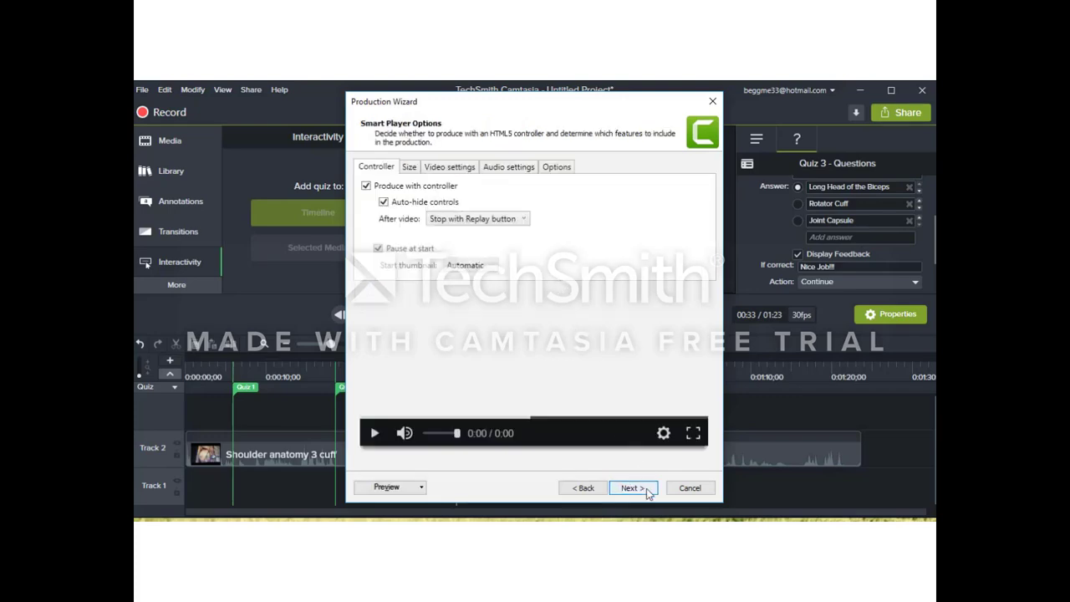
left_click(647, 490)
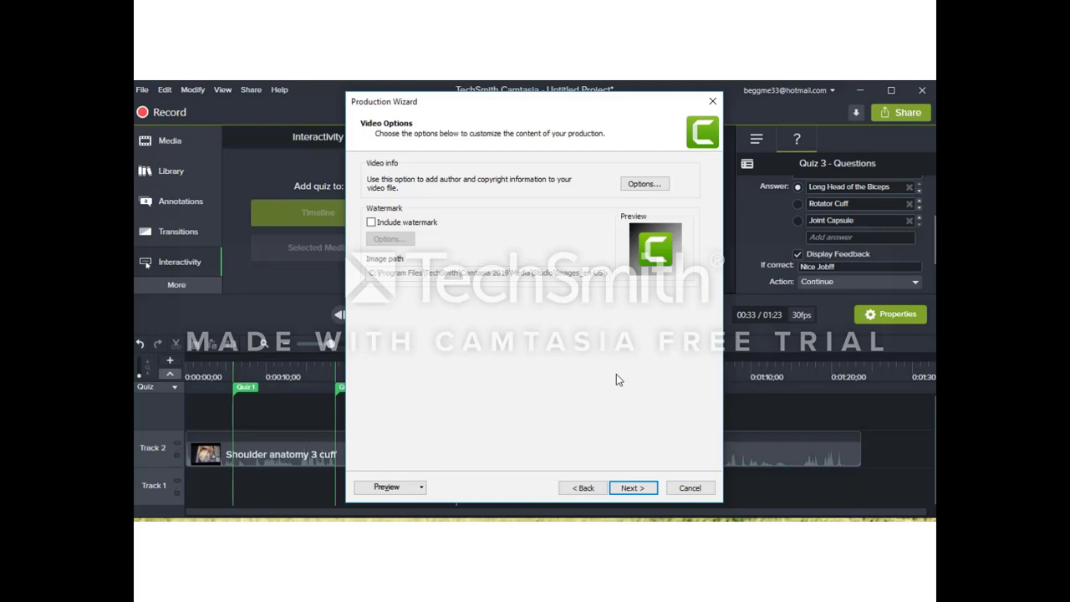
Step: Move to Quiz Reporting Options and enter the recipient's email address for quiz results
left_click(638, 490)
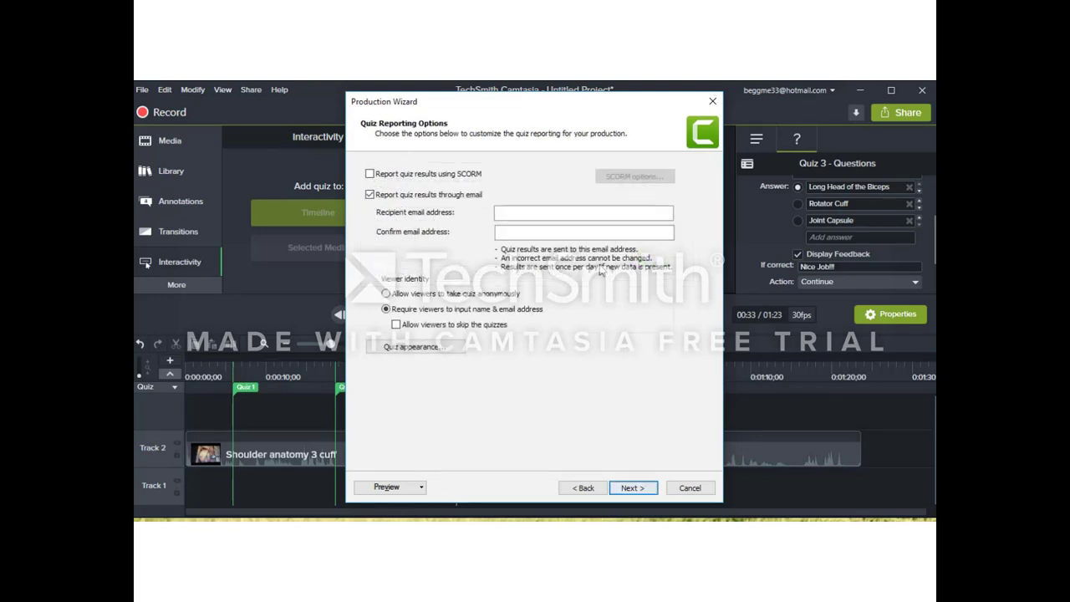
left_click(590, 212)
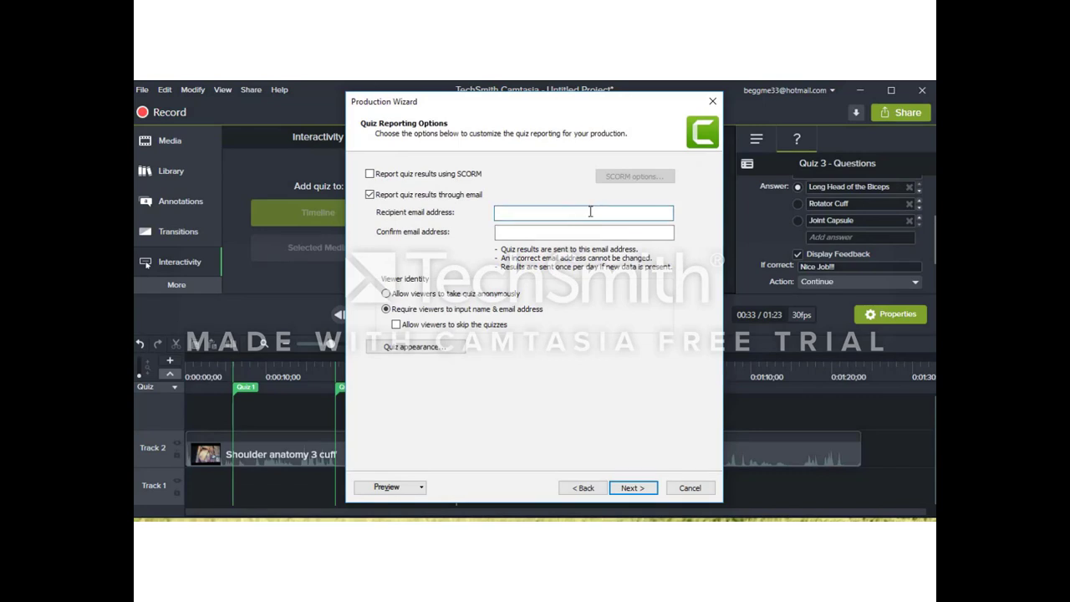
Step: Copy the recipient's email address into the Confirm email field
key("Tab")
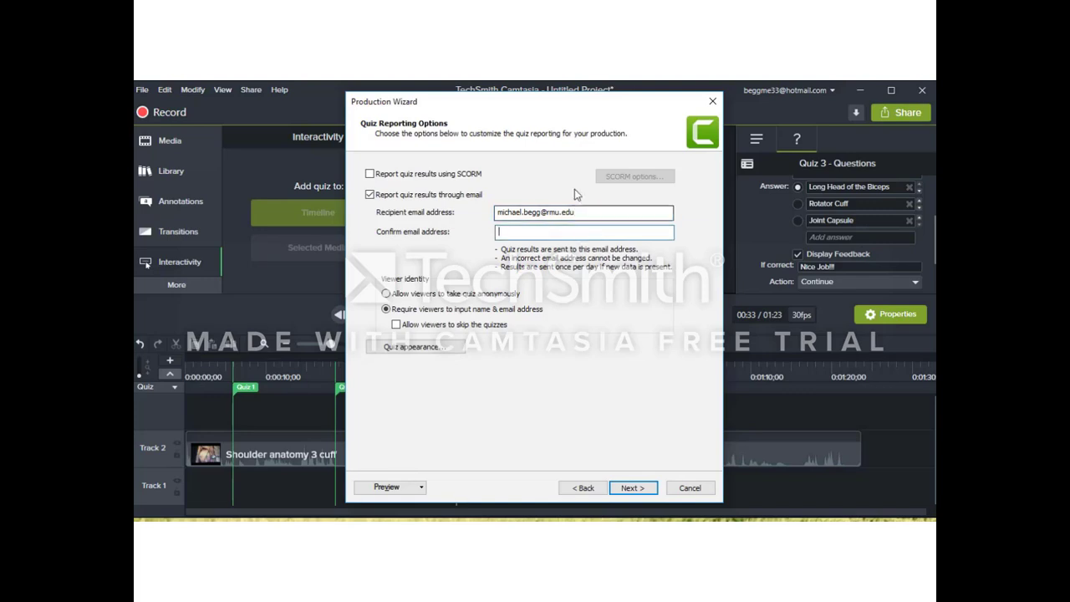
left_click_drag(581, 212, 500, 213)
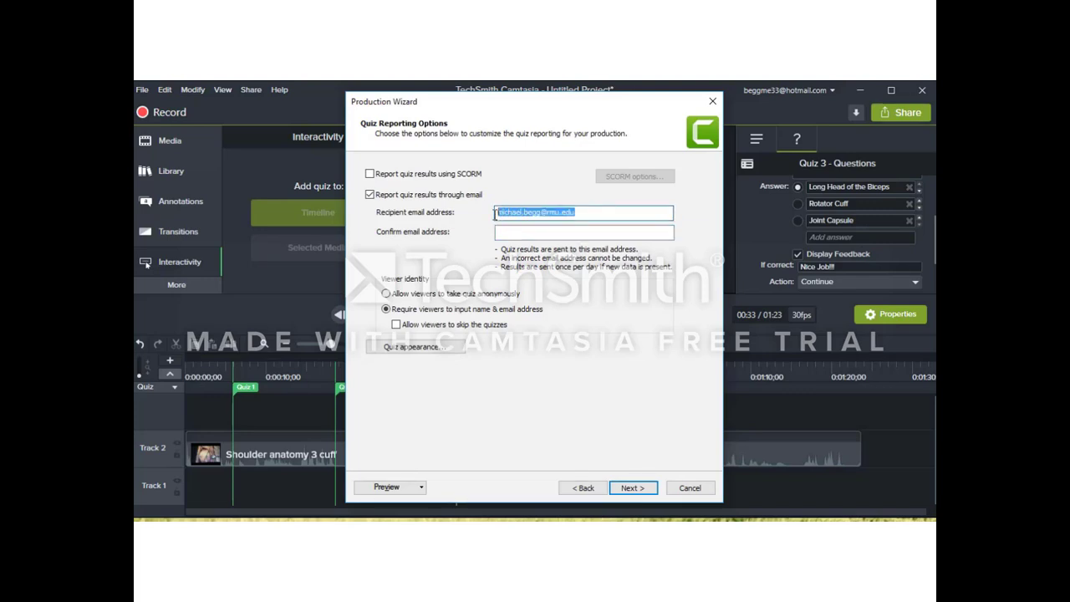
right_click(503, 212)
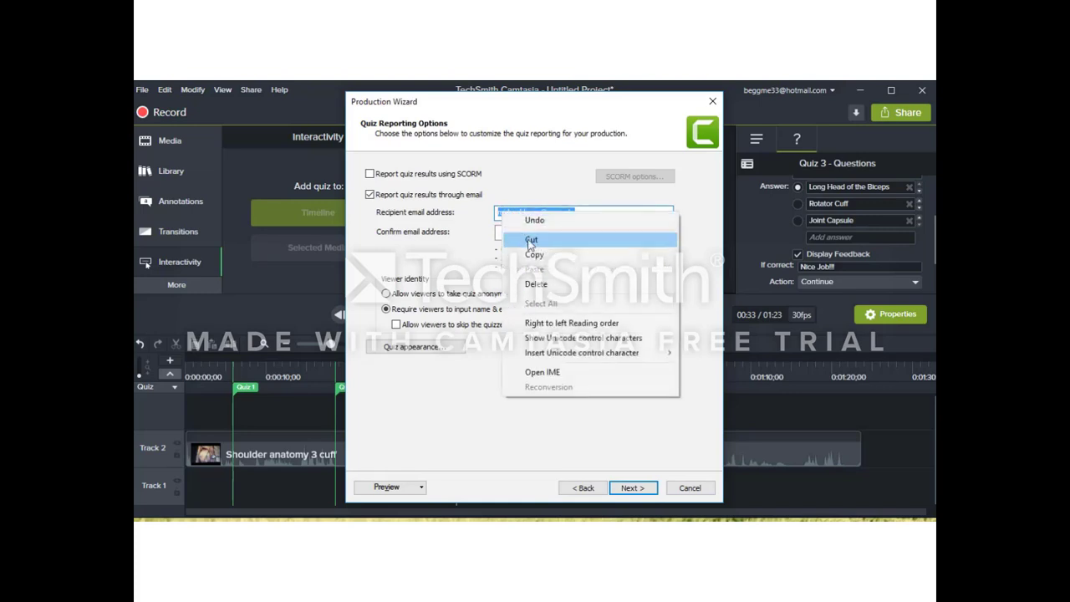
left_click(533, 255)
left_click(532, 232)
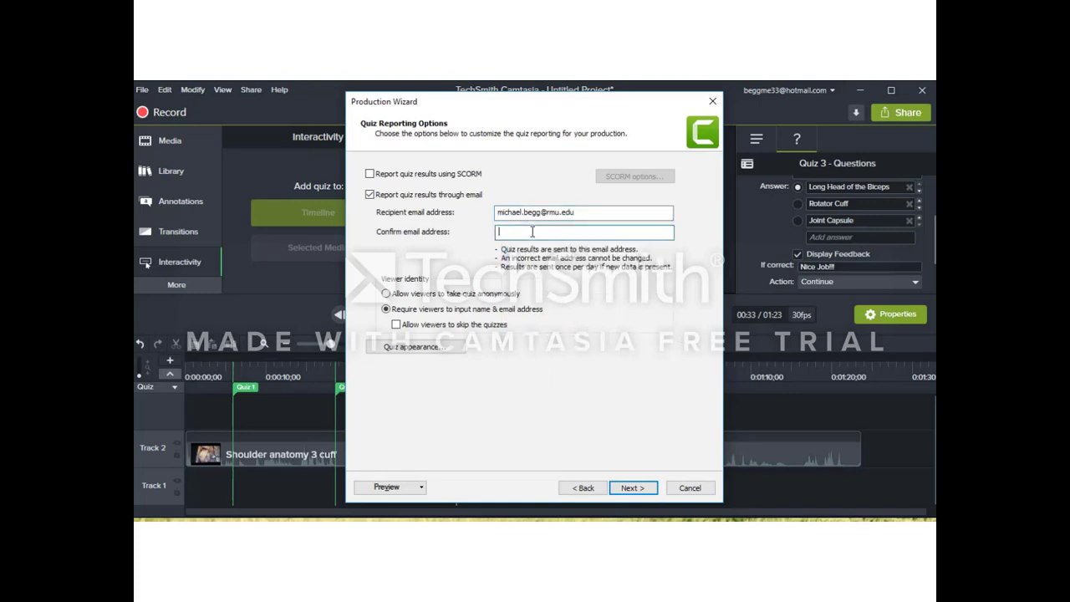
right_click(532, 233)
left_click(562, 291)
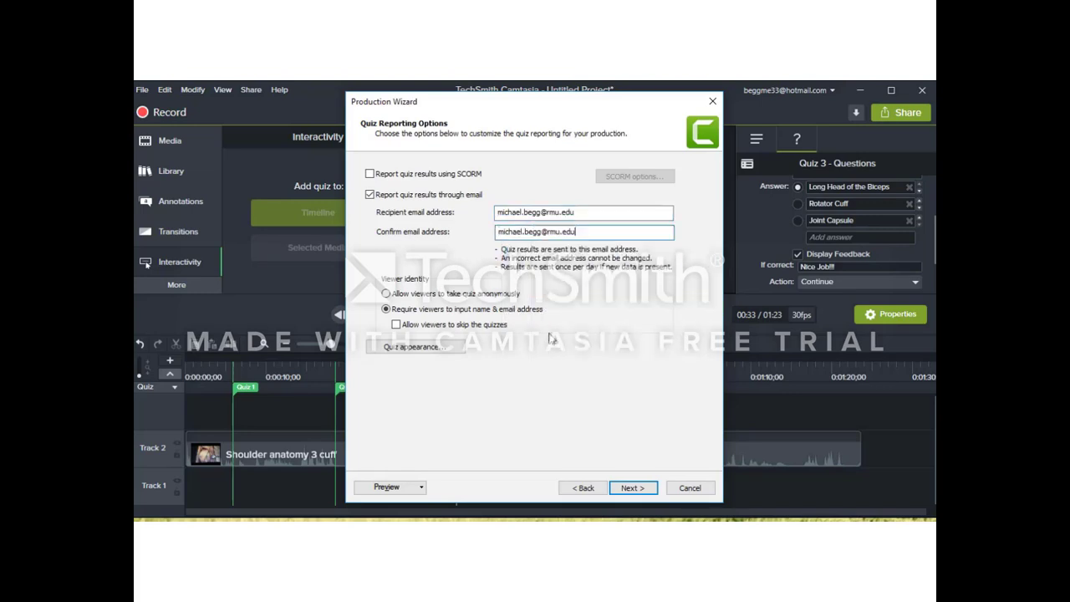
Step: Replace the default production name with 'Camtasia Teaching Video' on the Produce Video page
left_click(631, 488)
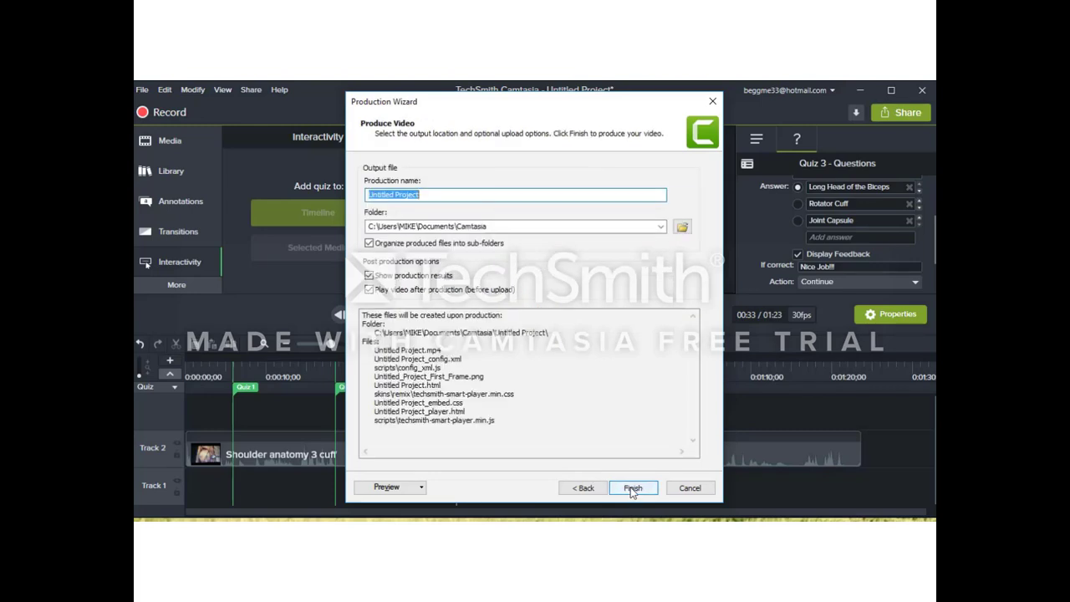
left_click(445, 195)
key("BackSpace")
key("BackSpace")
key("BackSpace")
key("BackSpace")
key("BackSpace")
key("BackSpace")
key("BackSpace")
key("BackSpace")
key("BackSpace")
key("BackSpace")
key("BackSpace")
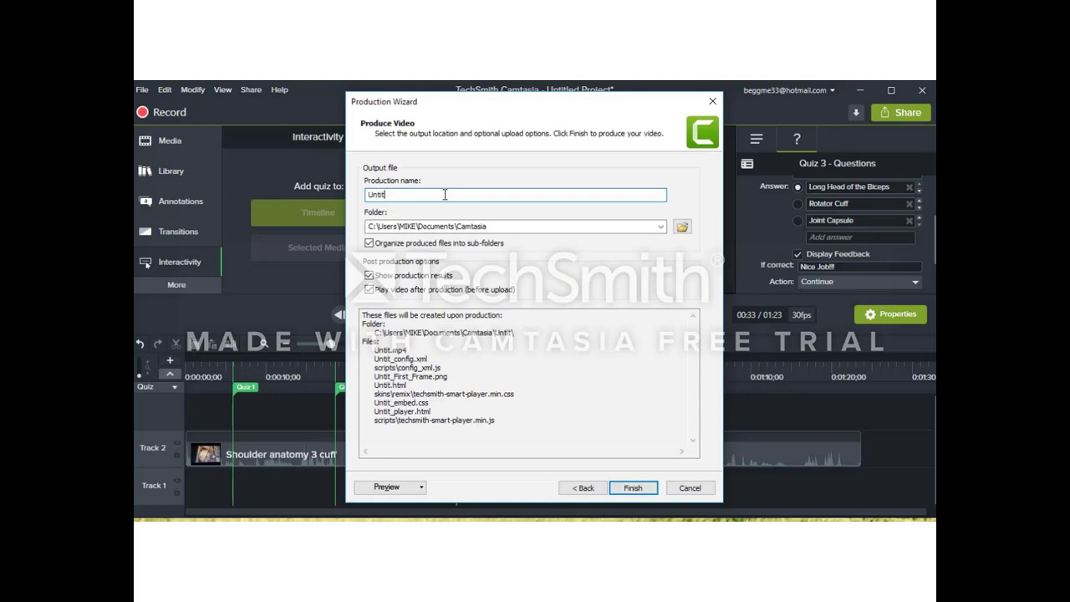
key("BackSpace")
key("BackSpace")
key("BackSpace")
key("BackSpace")
key("BackSpace")
type("C")
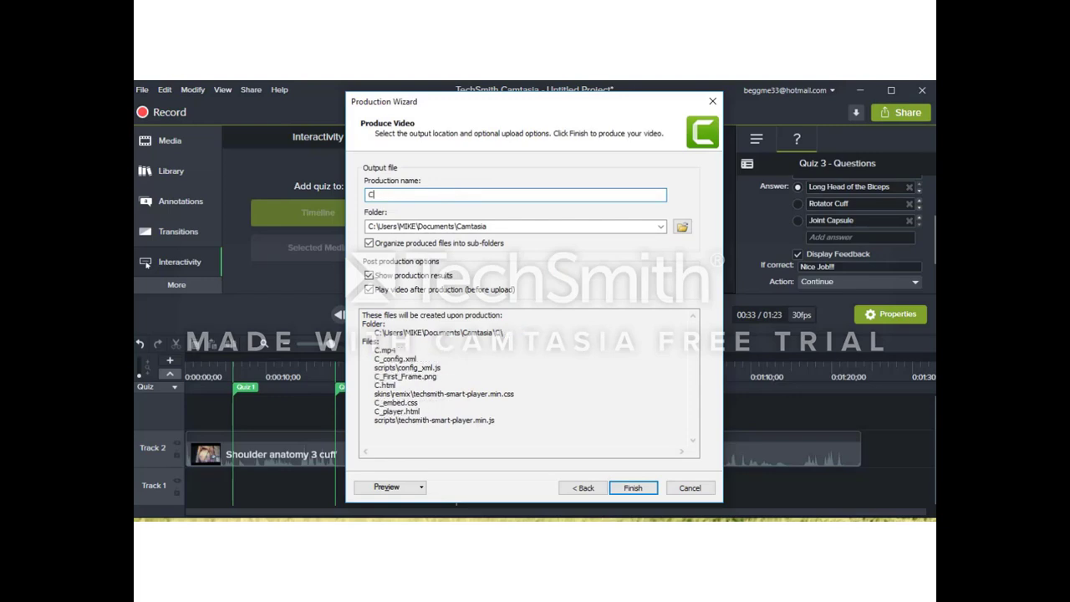
type("amtasia ")
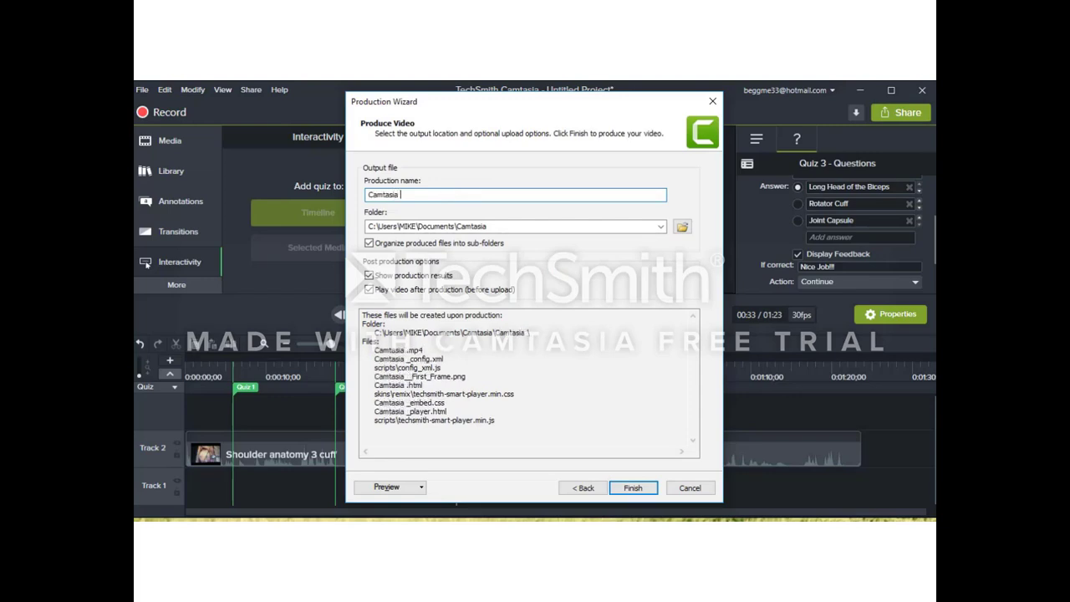
type("Teaching ")
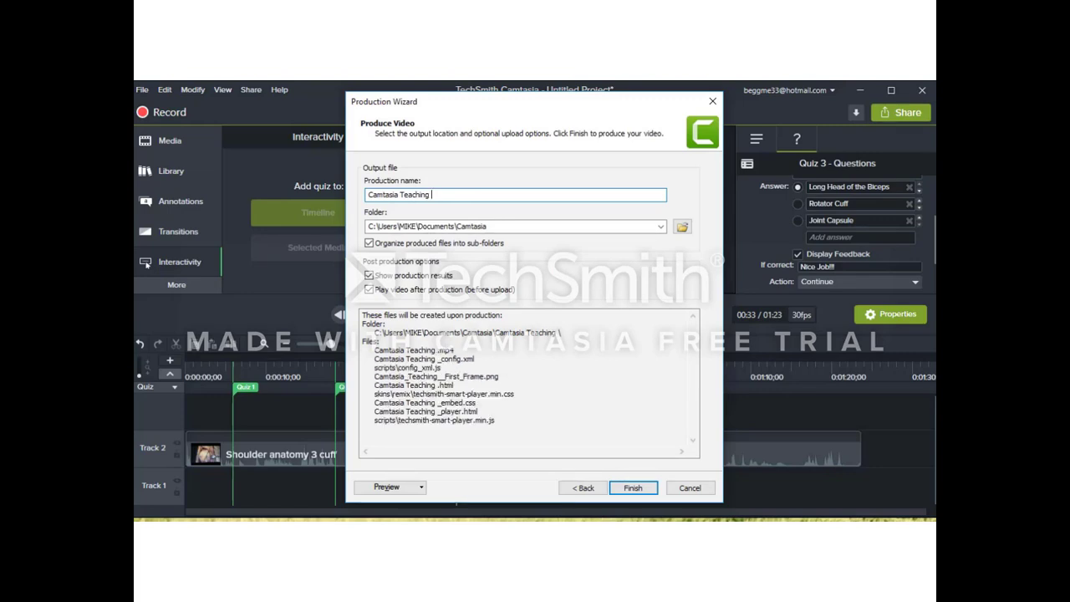
type("Video")
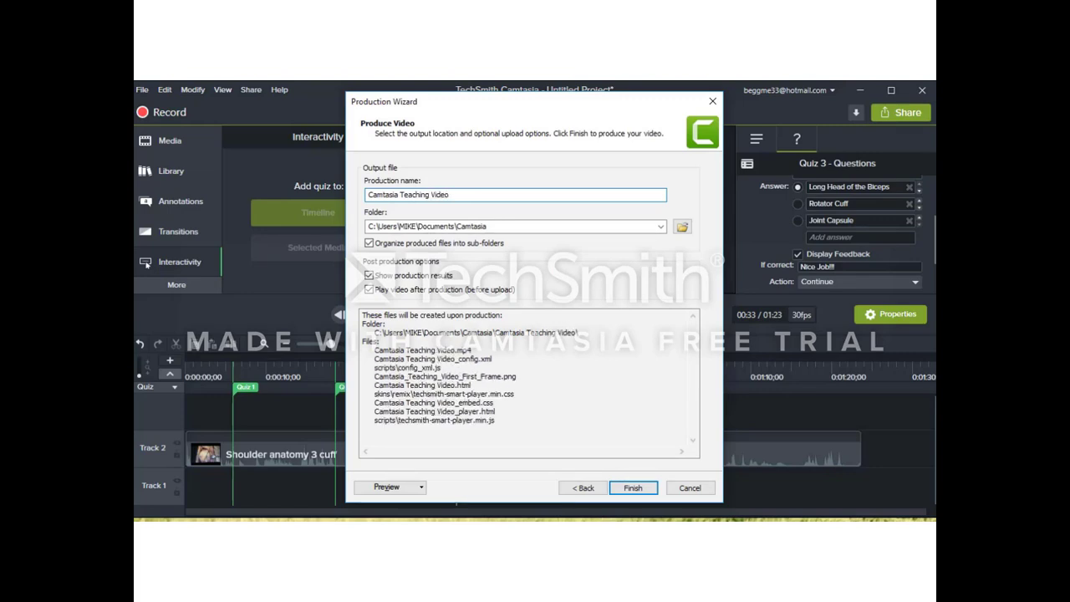